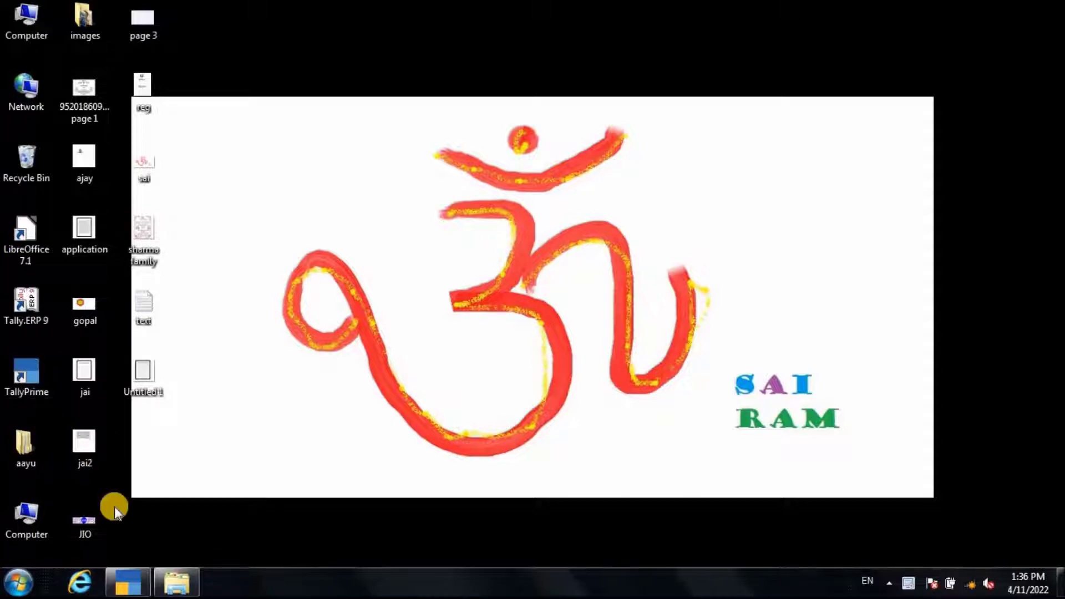
Switch to TallyPrime and open the company features of My New Prime
left_click(125, 580)
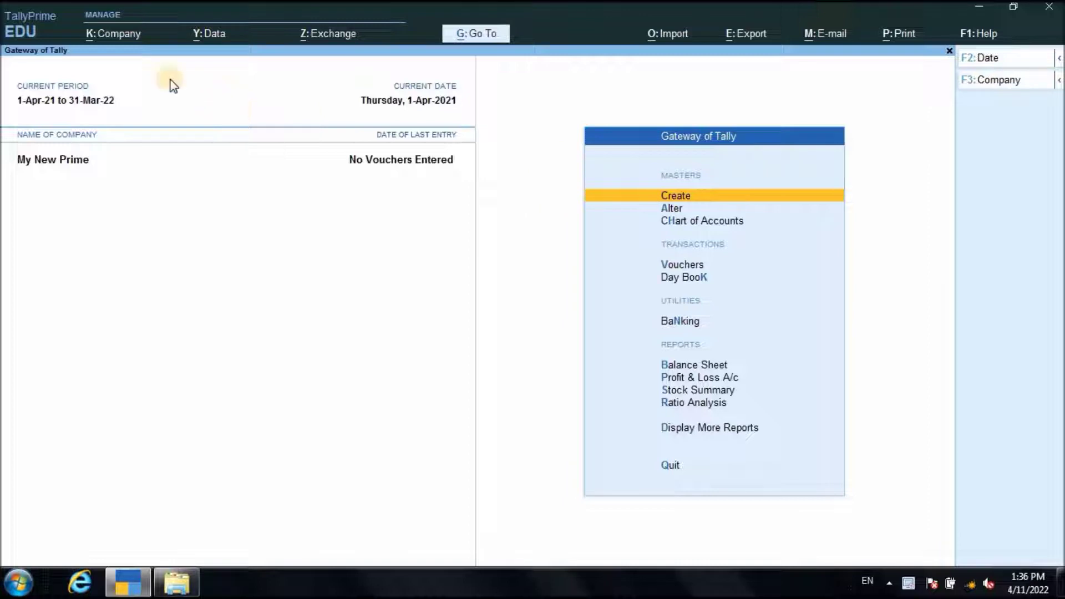
left_click(117, 36)
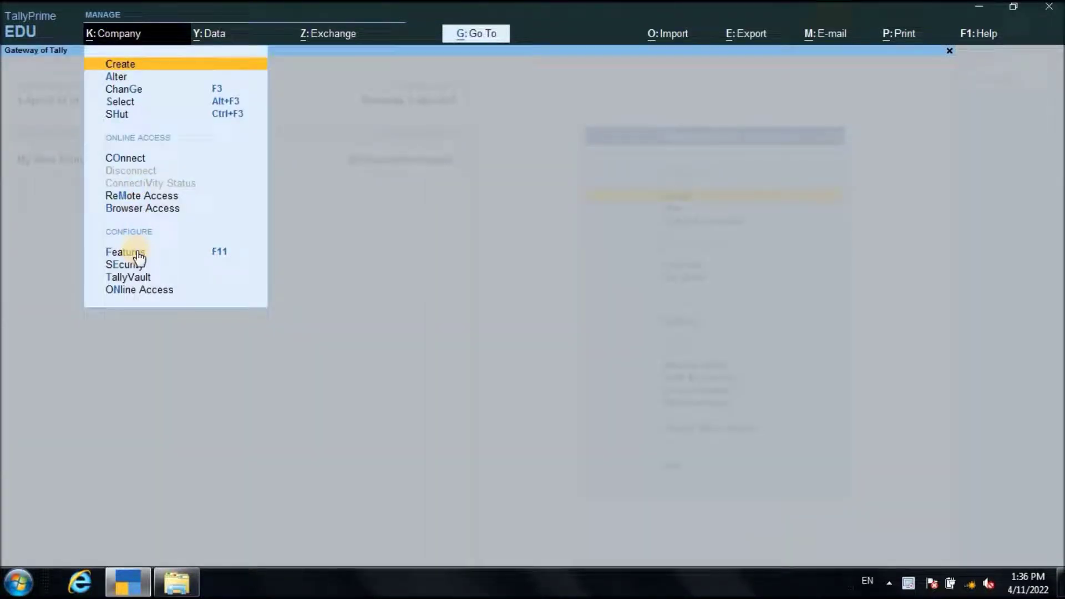
left_click(211, 256)
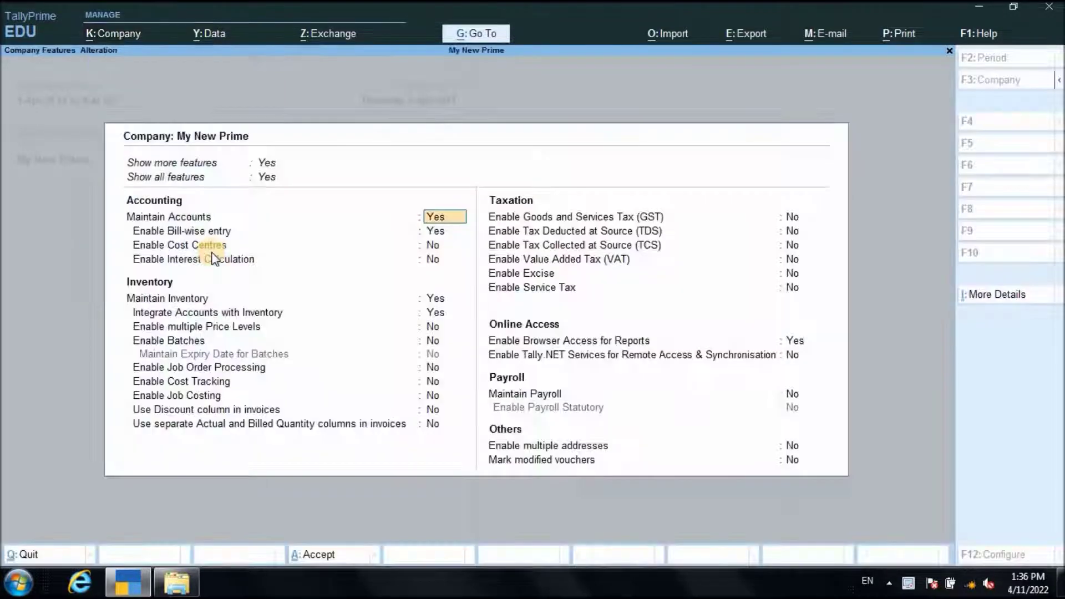
Set Show all features and Show more features to No for the company
left_click(270, 178)
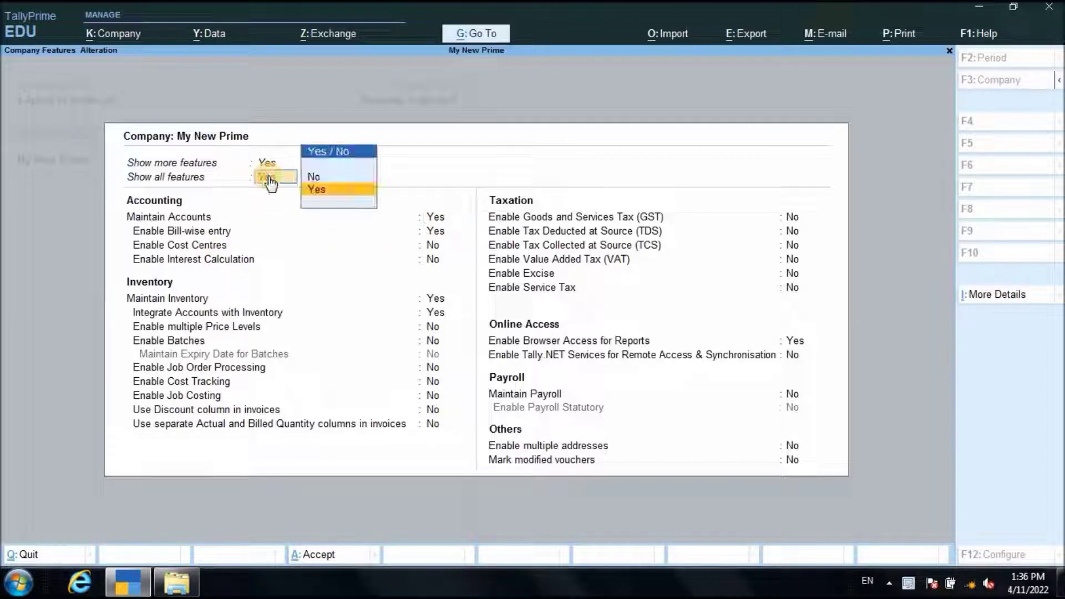
left_click(311, 172)
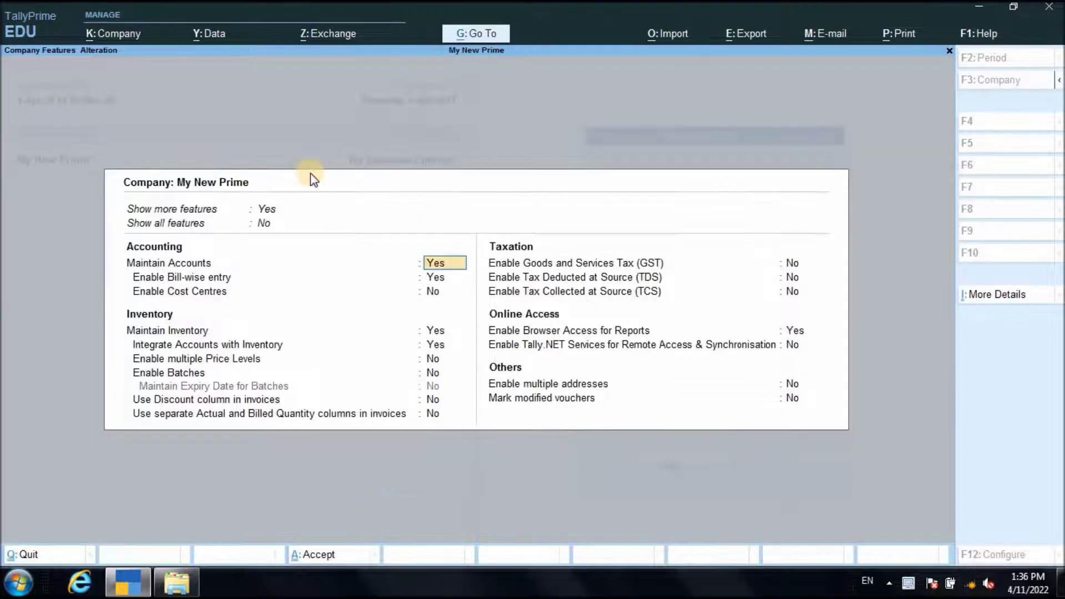
left_click(264, 211)
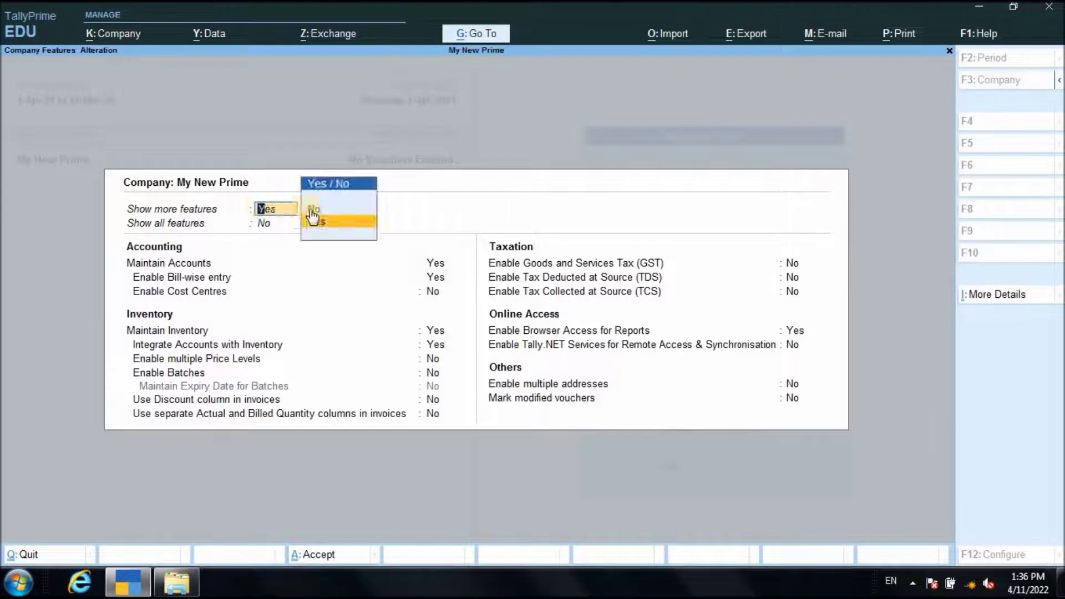
left_click(318, 214)
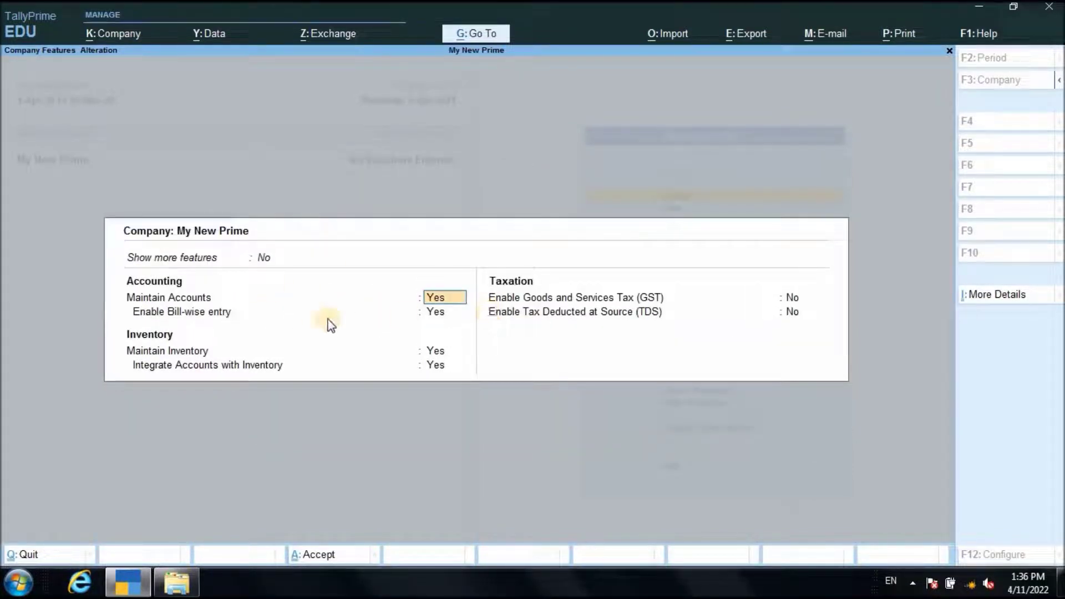
Turn Show more features and Show all features back to Yes for the company
left_click(262, 259)
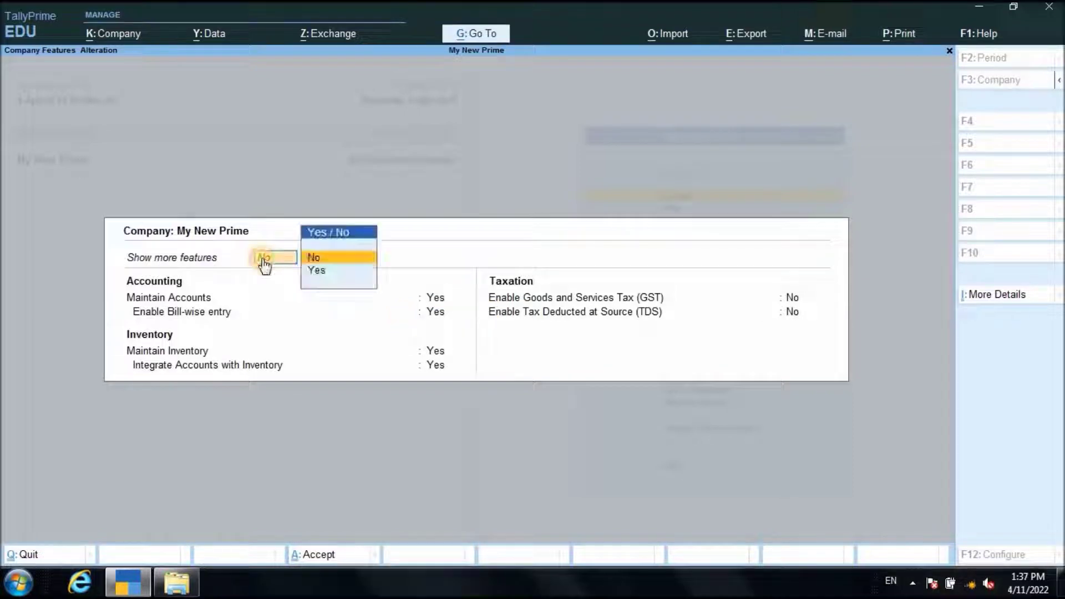
left_click(320, 272)
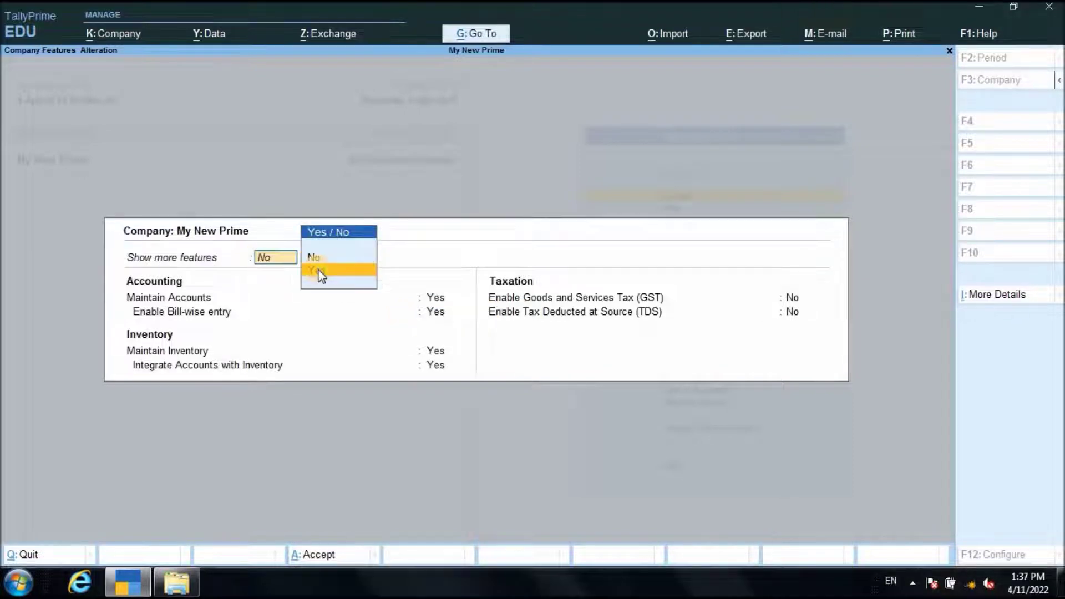
left_click(264, 224)
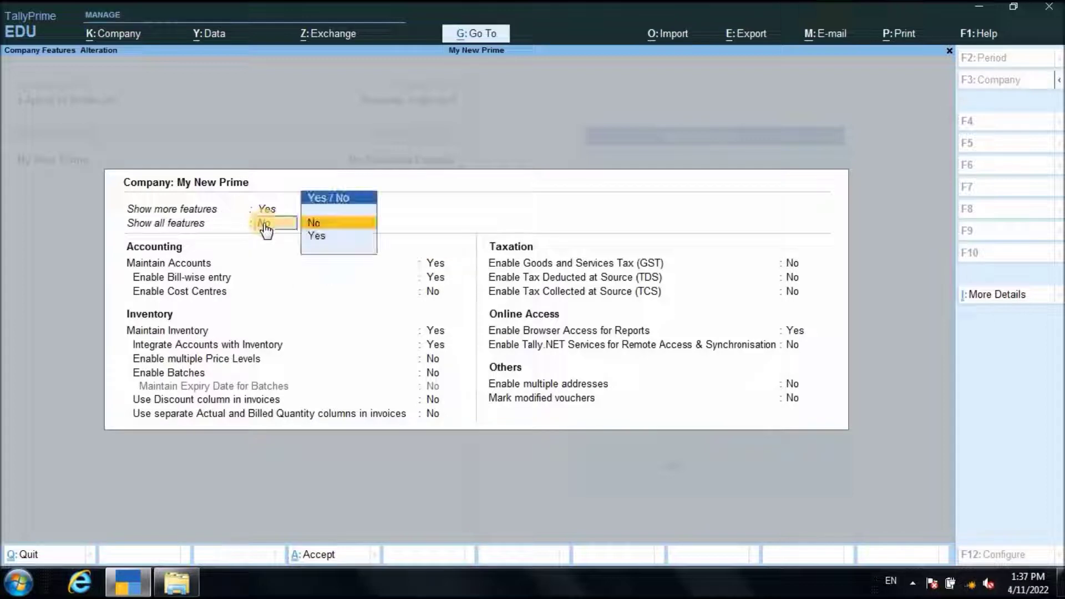
left_click(319, 238)
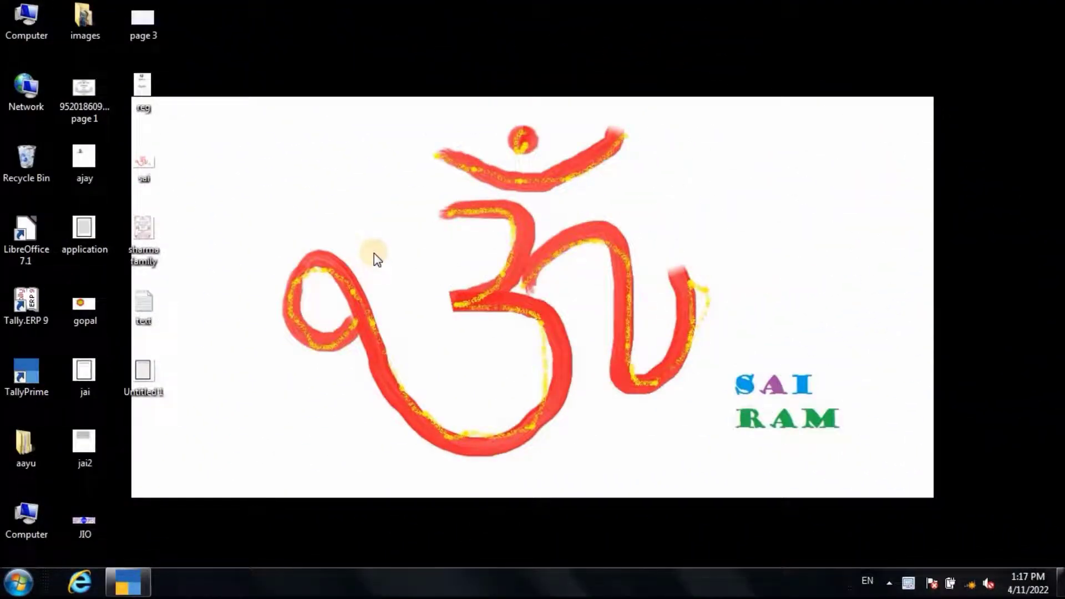
Refresh the desktop and switch to TallyPrime
right_click(357, 152)
left_click(390, 217)
left_click(139, 576)
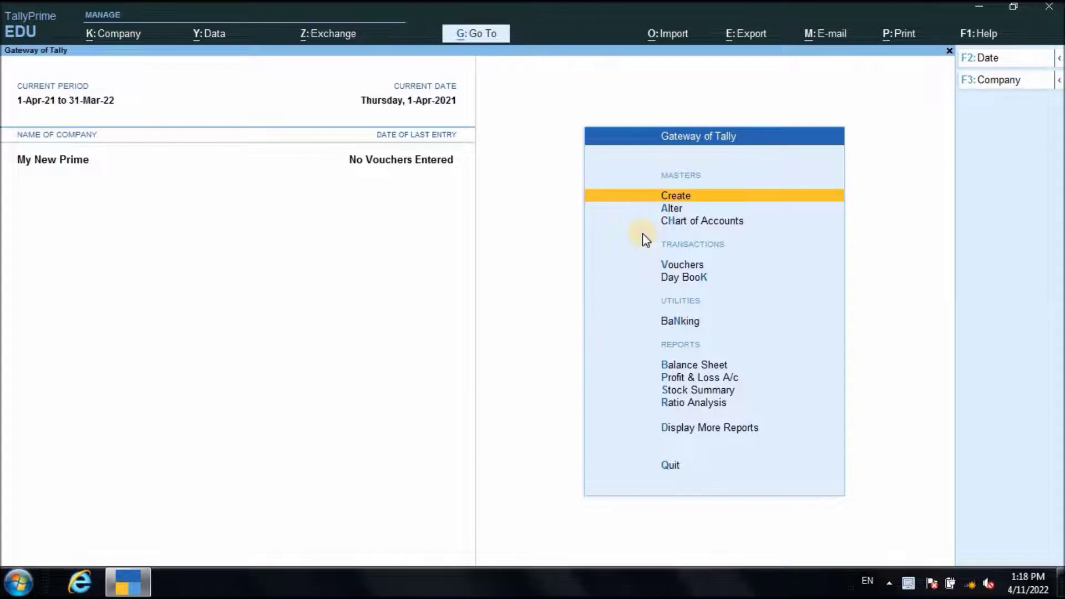
Open the company features of My New Prime and set both Show more features and Show all features to Yes
key("F11")
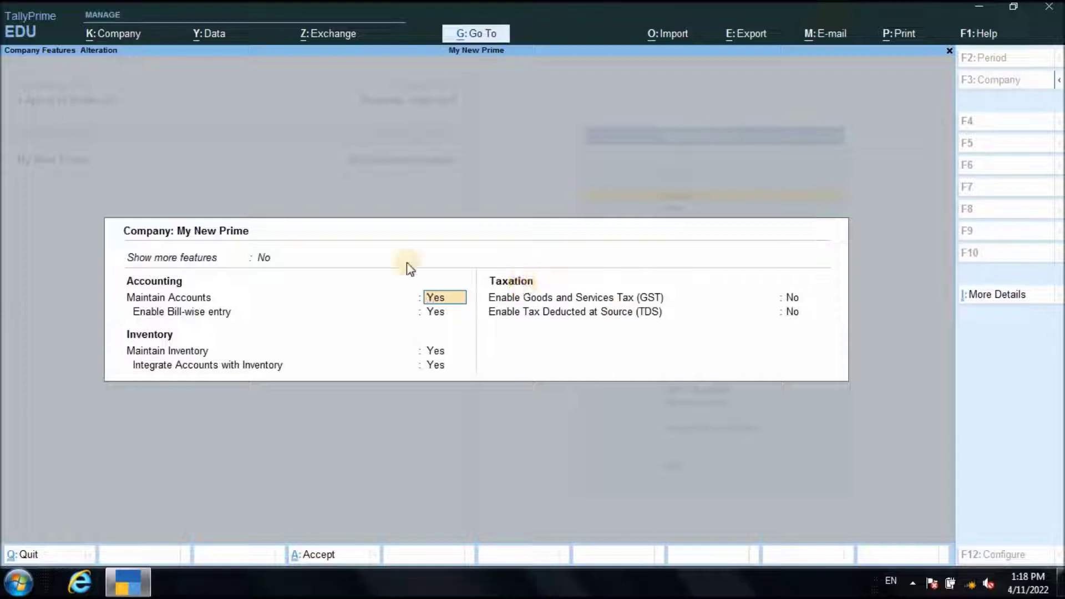
left_click(266, 258)
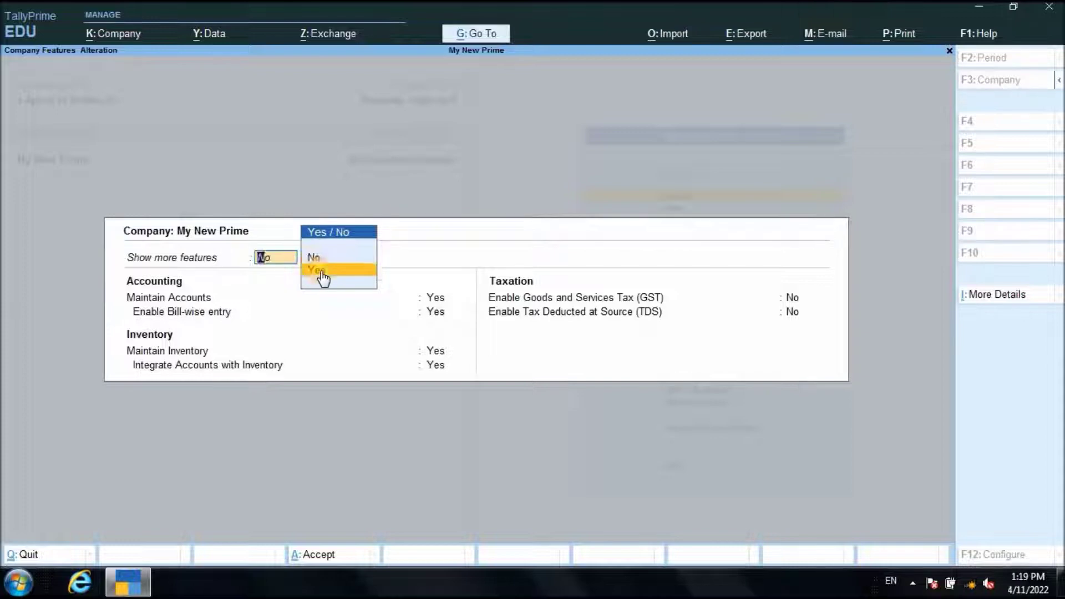
left_click(321, 271)
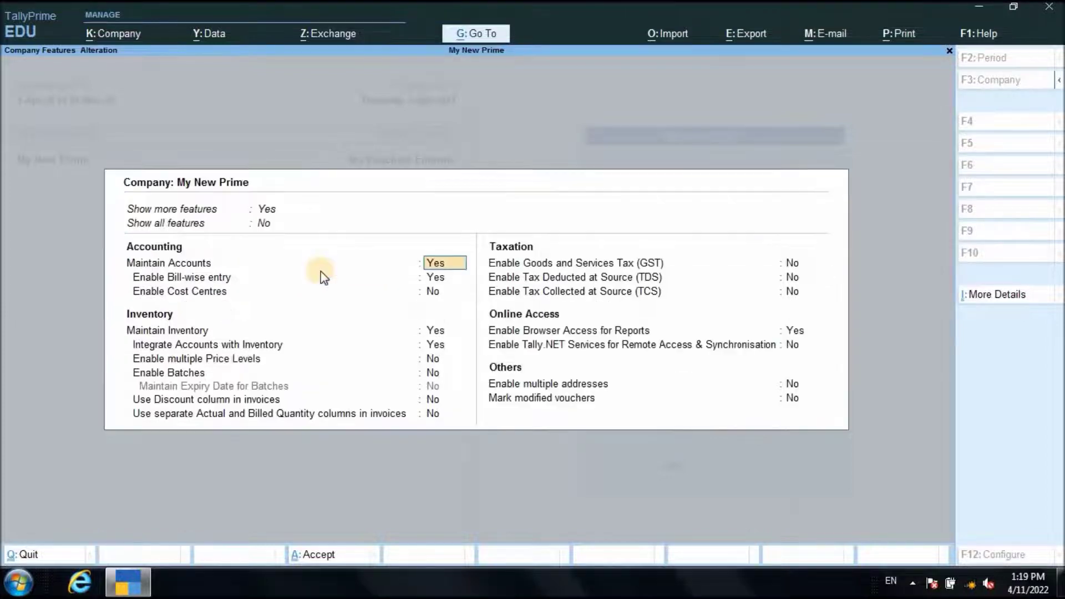
left_click(264, 224)
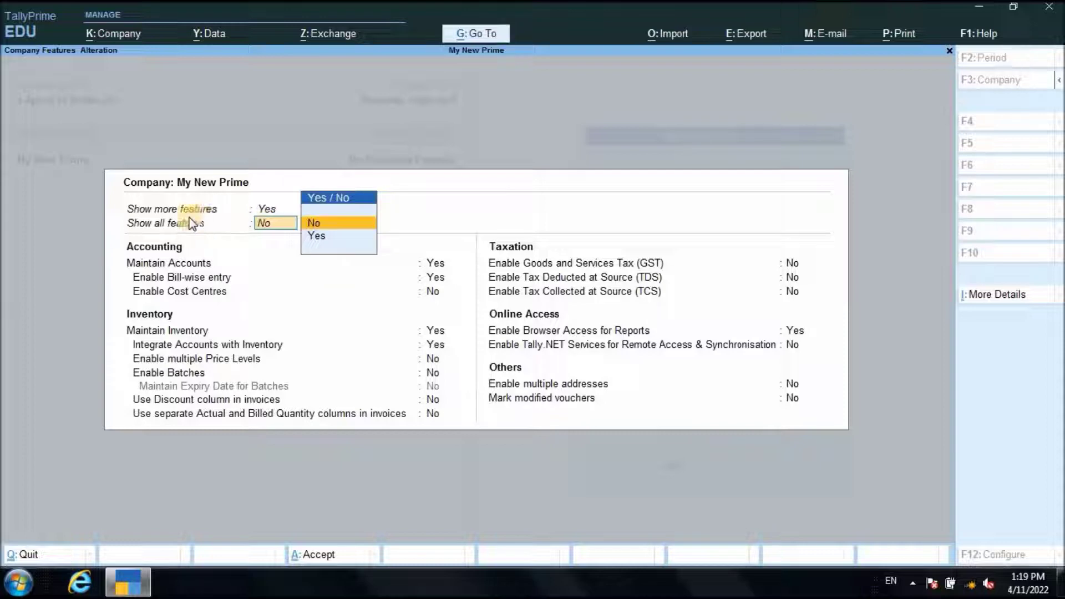
left_click(320, 247)
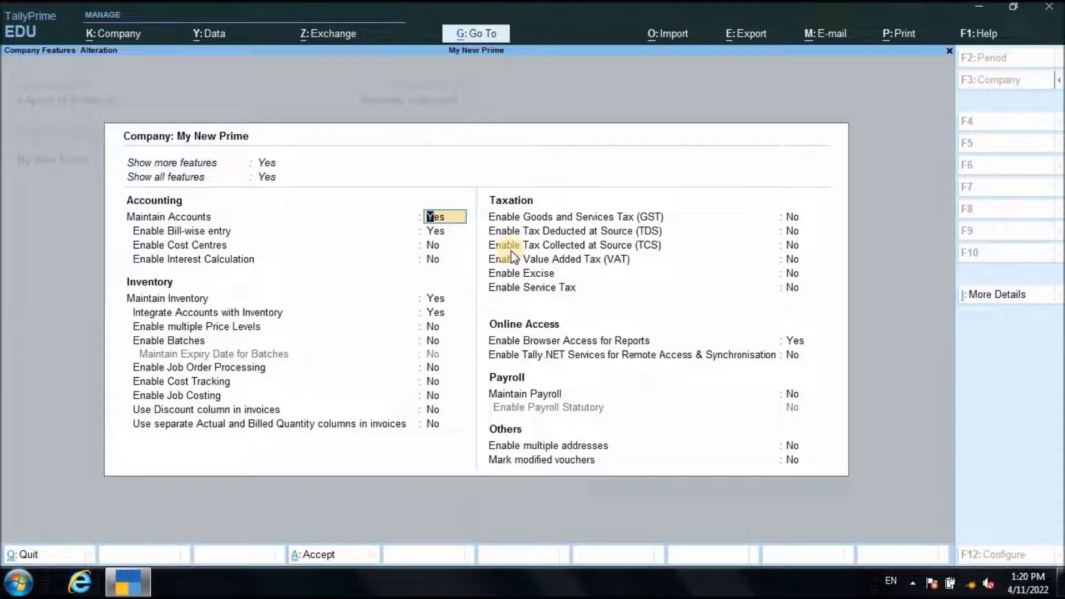
Go through the taxation options GST, TDS, TCS, VAT, Excise and Service Tax, staying in the company features
left_click(648, 218)
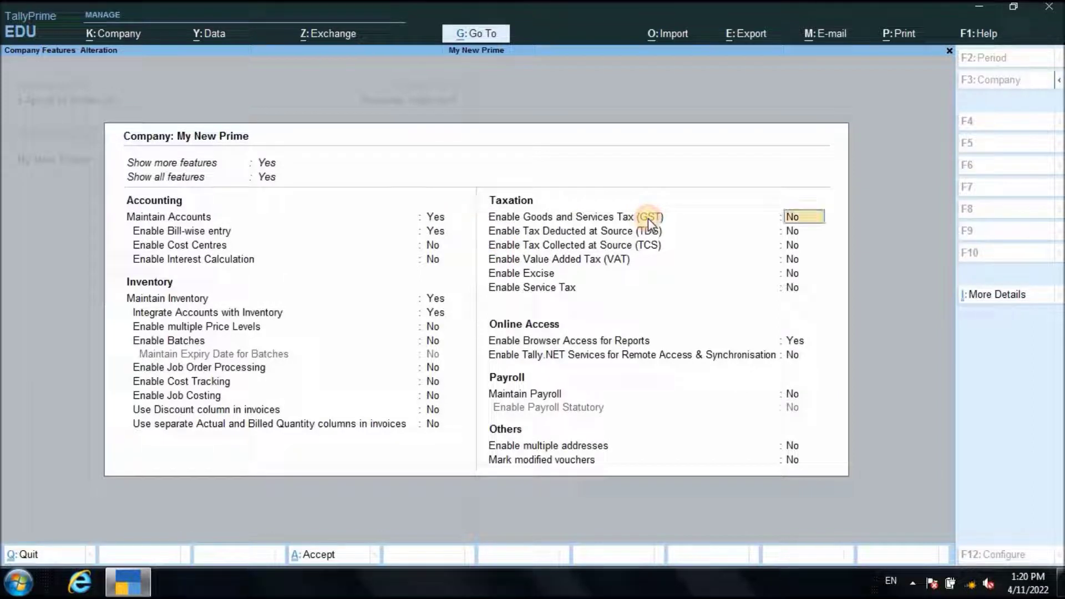
left_click(650, 231)
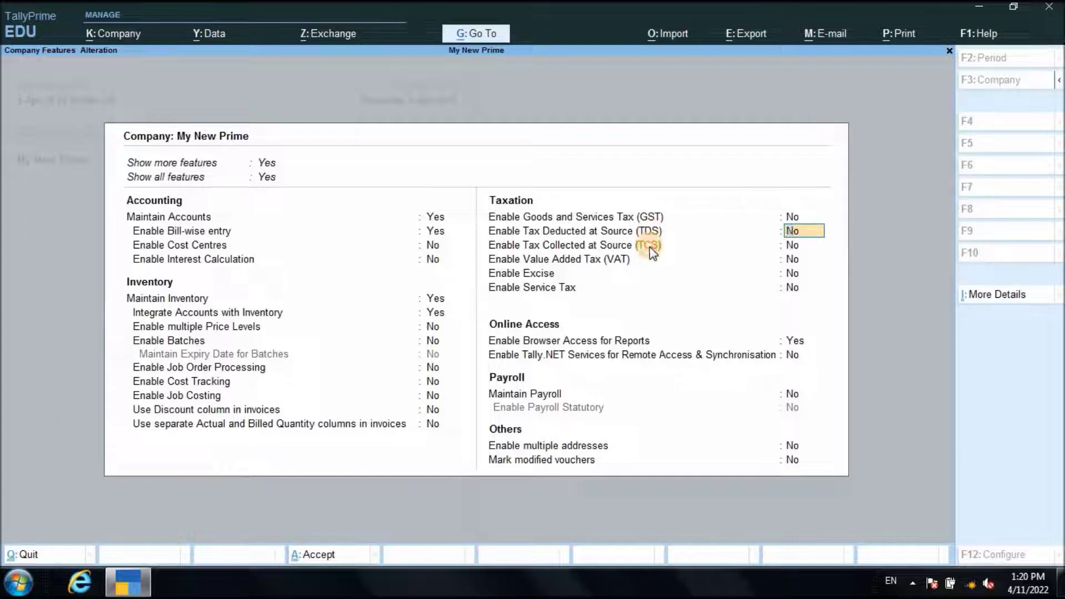
left_click(650, 246)
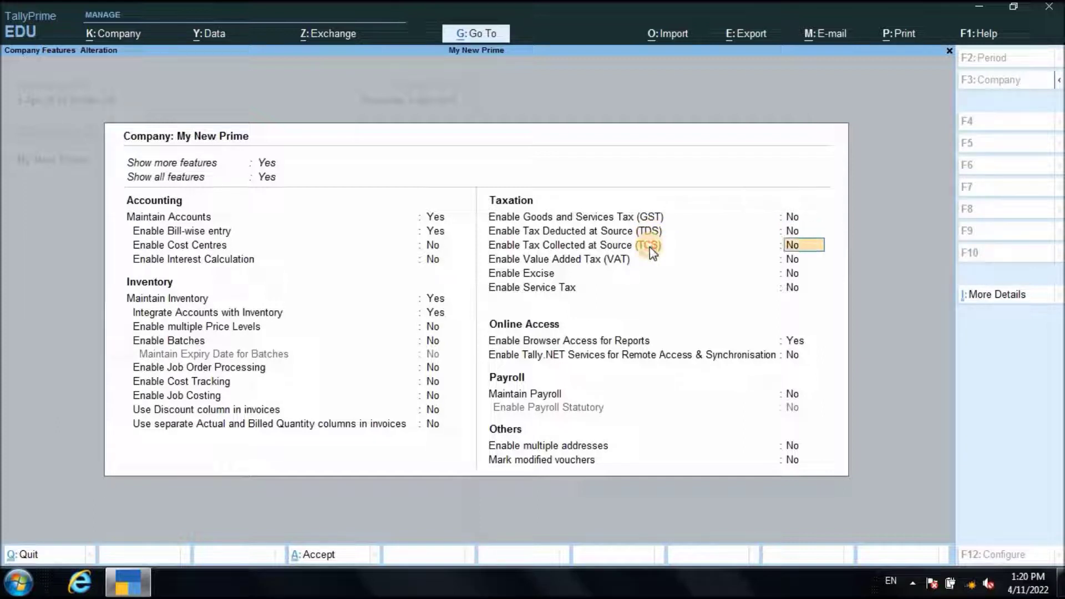
left_click(624, 260)
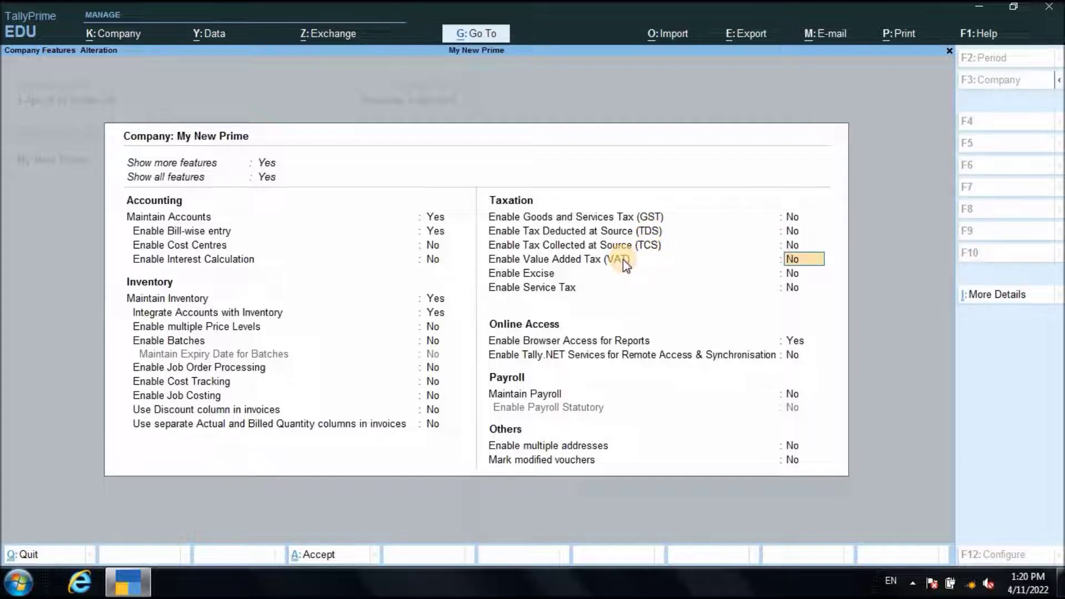
left_click(554, 276)
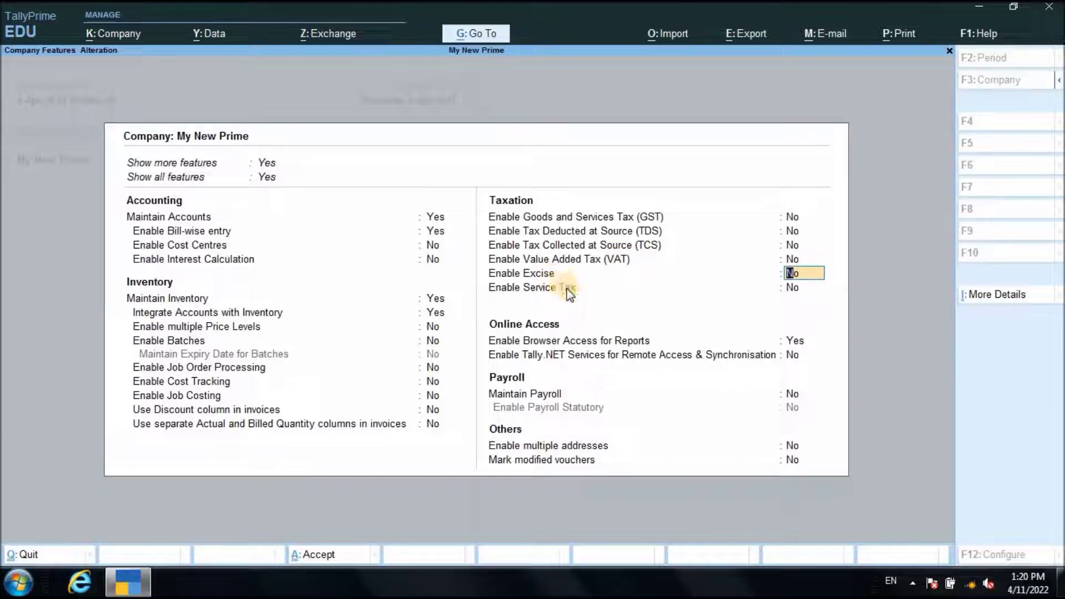
left_click(568, 288)
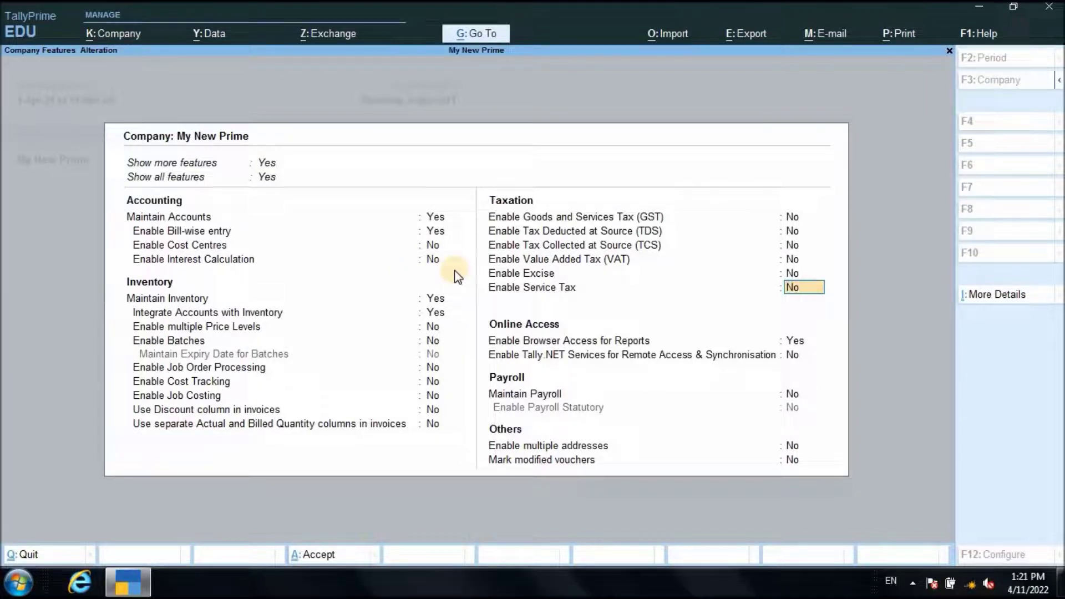
left_click(951, 53)
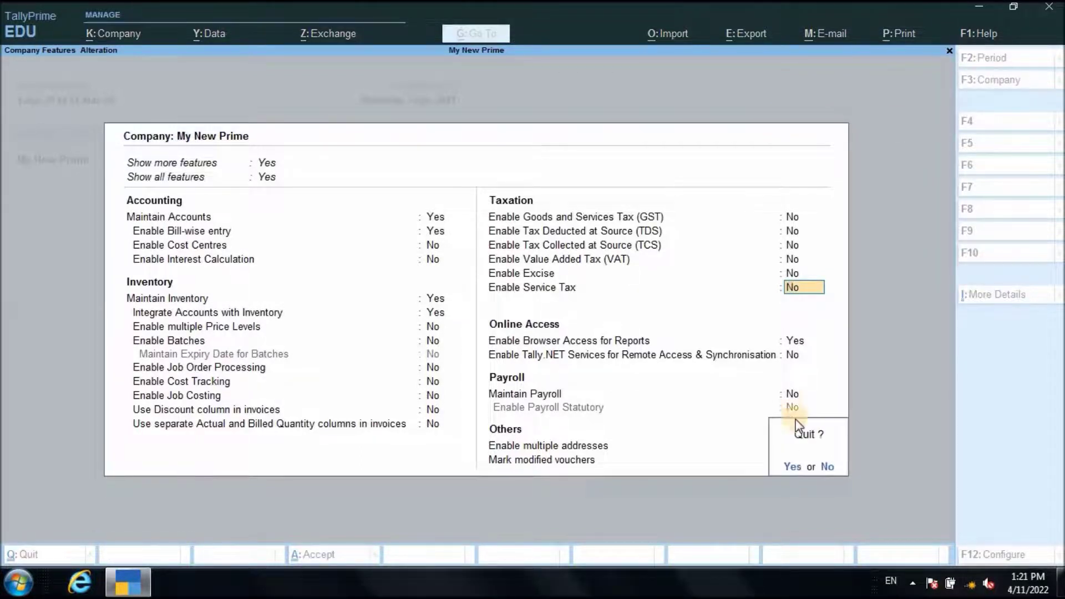
left_click(826, 467)
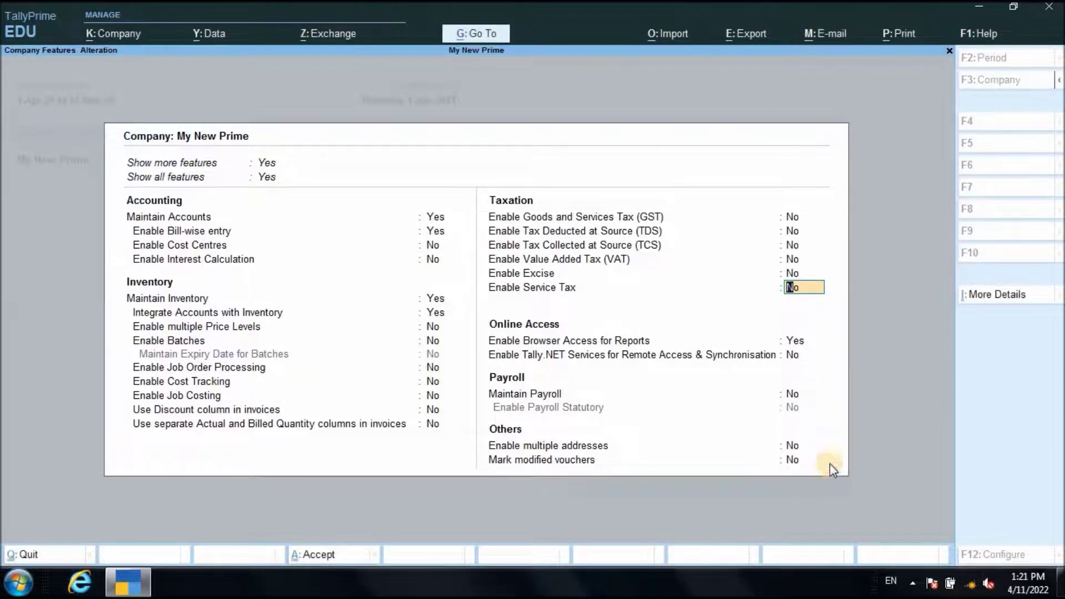
Display the full list of additional company details, including inactive ones, and quit the company features
left_click(997, 299)
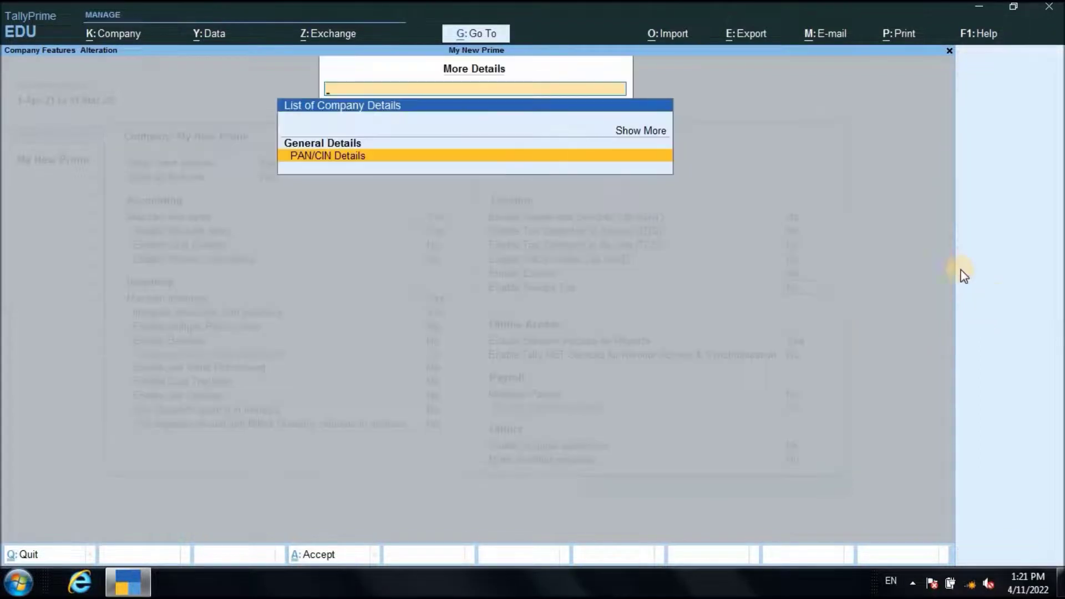
left_click(627, 139)
left_click(633, 130)
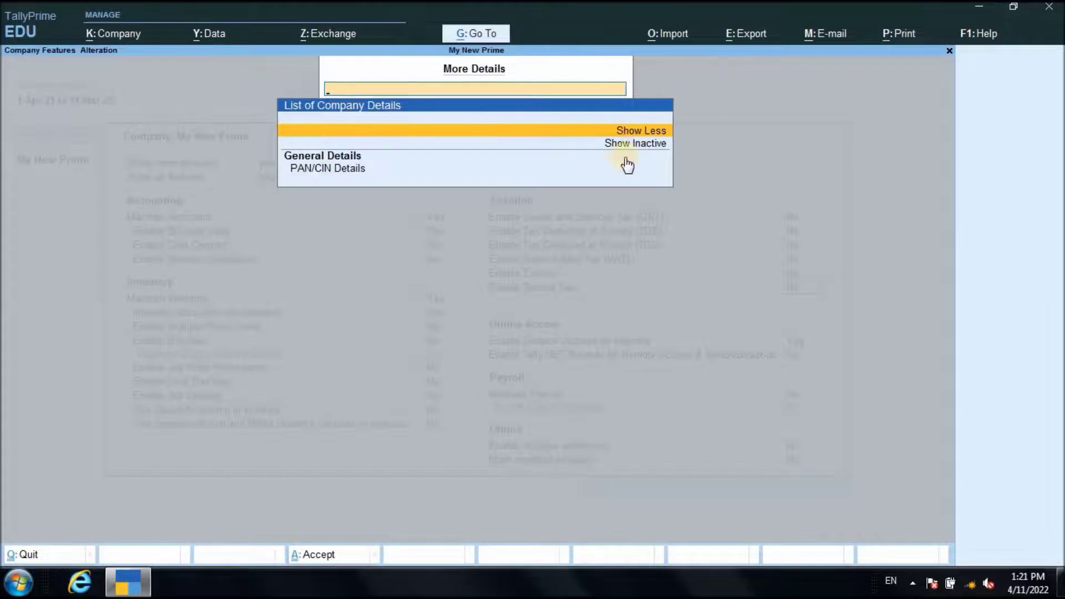
left_click(643, 144)
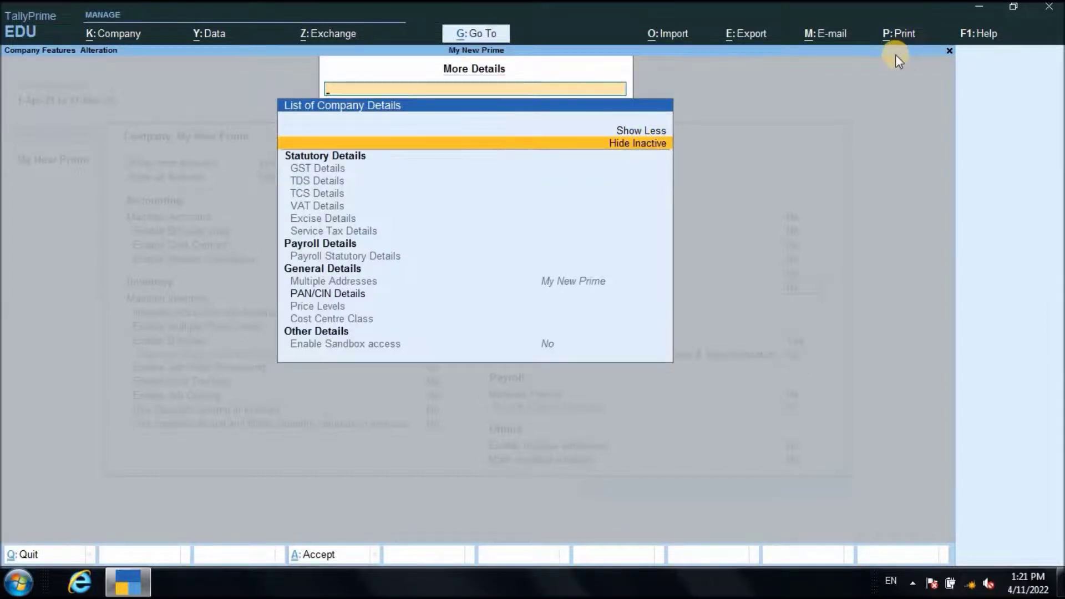
left_click(949, 51)
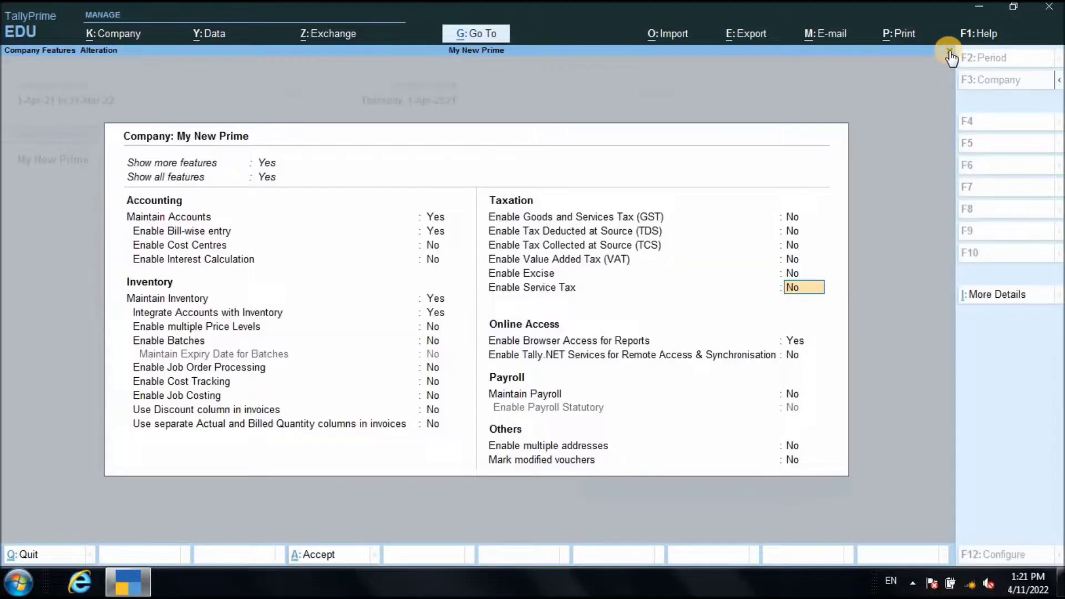
left_click(949, 52)
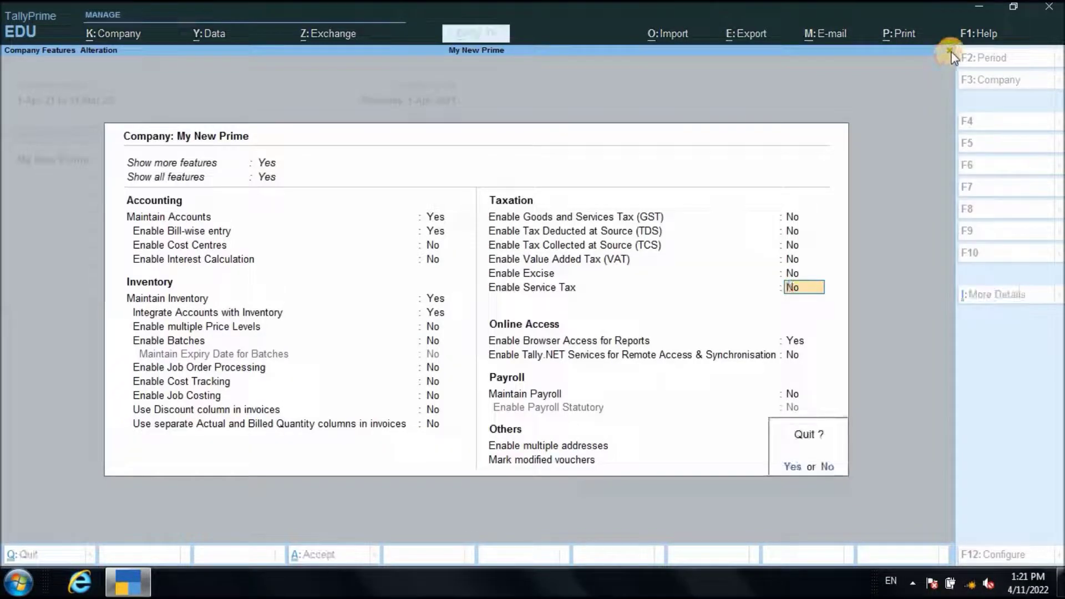
left_click(794, 467)
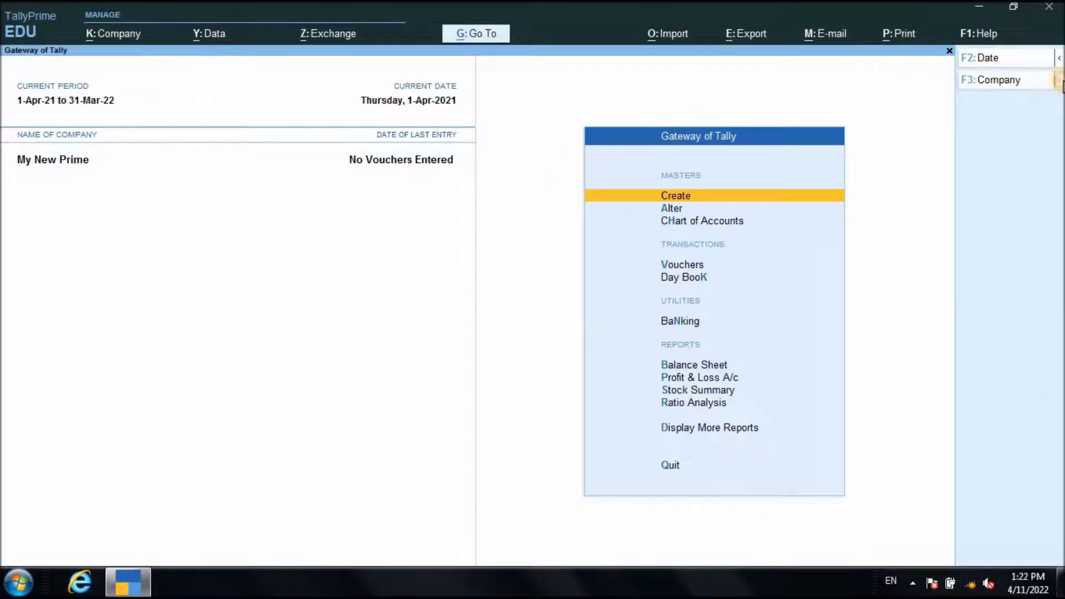
View the additional company and date options available at the Gateway of Tally
left_click(1060, 84)
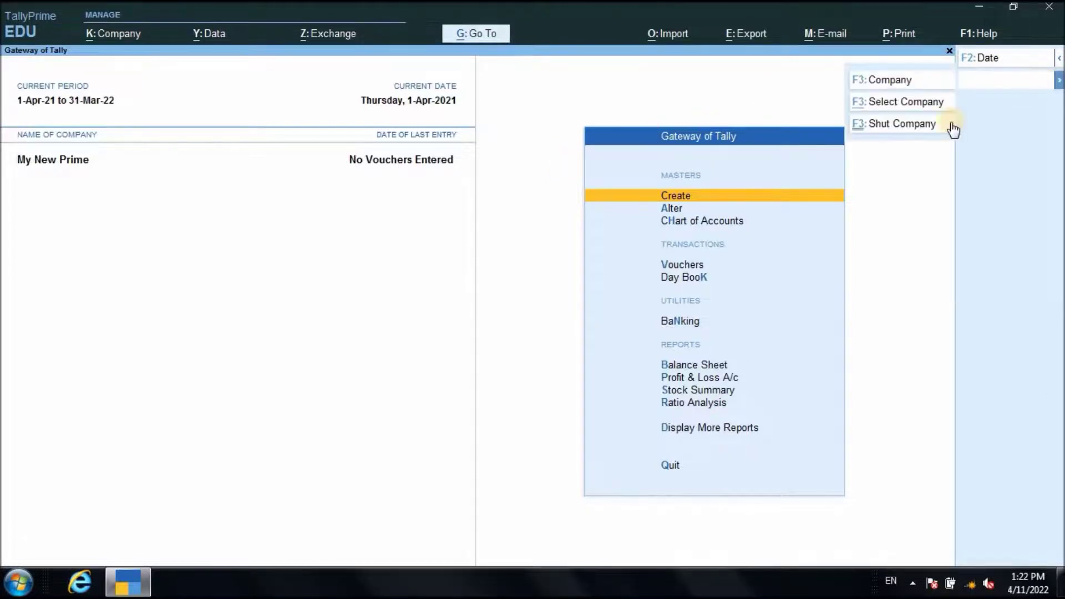
left_click(1060, 58)
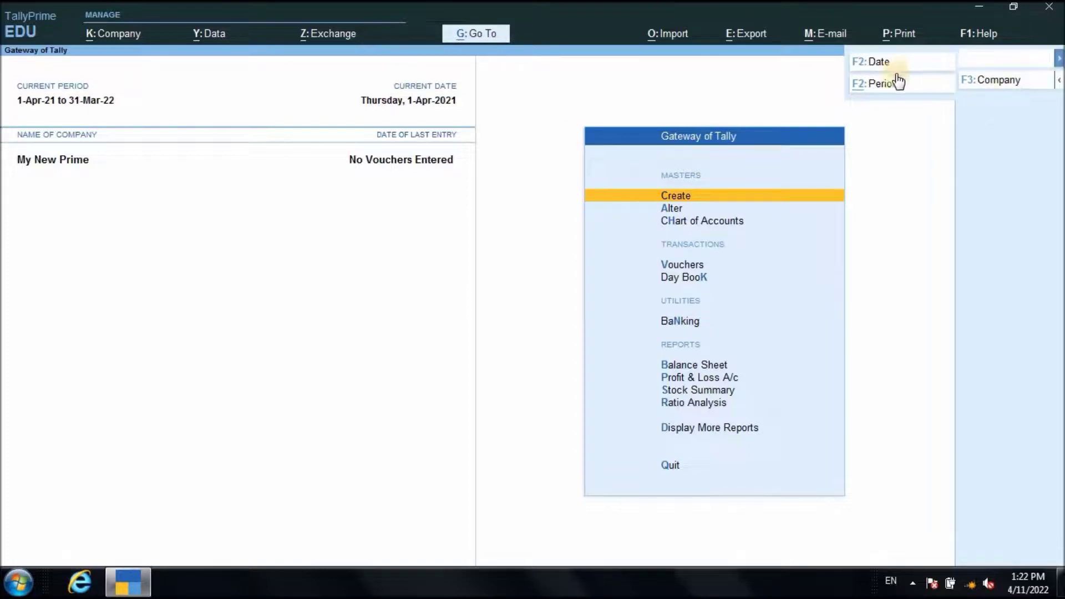
left_click(888, 163)
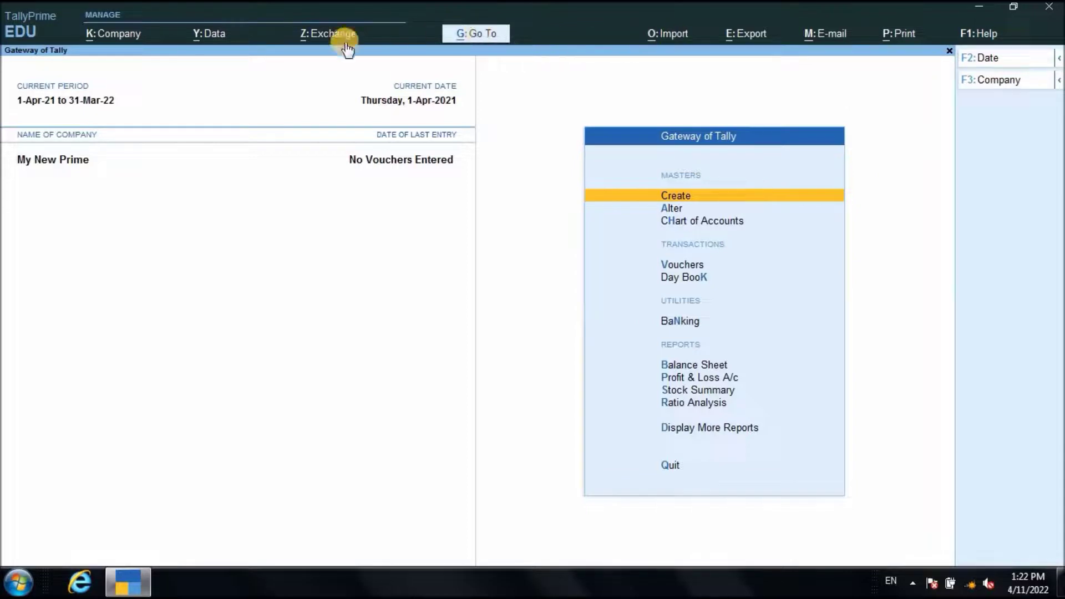
View the features of My New Prime and return to the Gateway of Tally
left_click(119, 37)
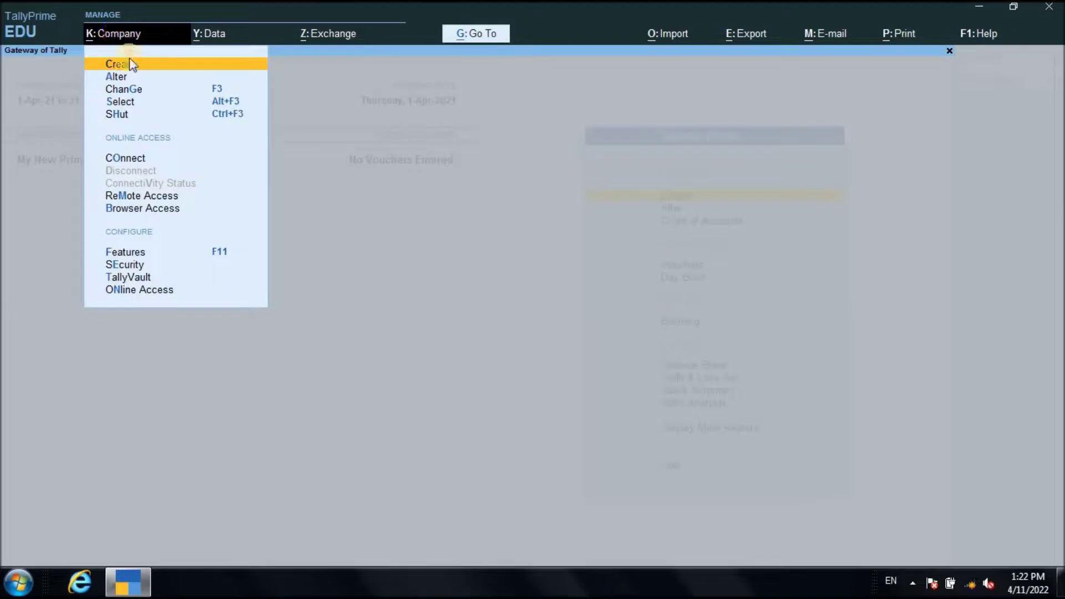
left_click(124, 253)
left_click(220, 256)
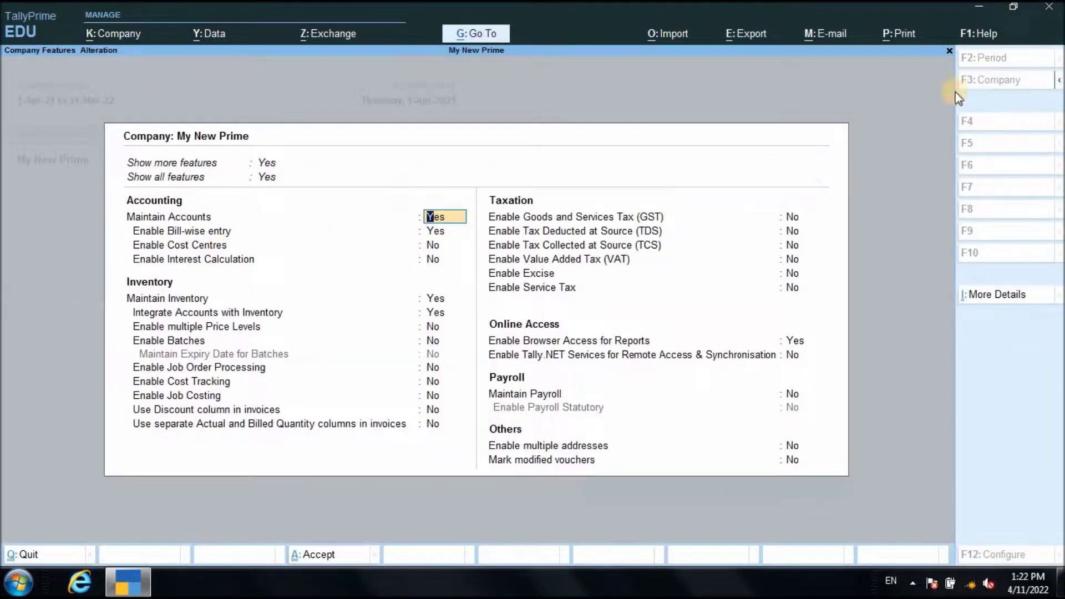
left_click(949, 52)
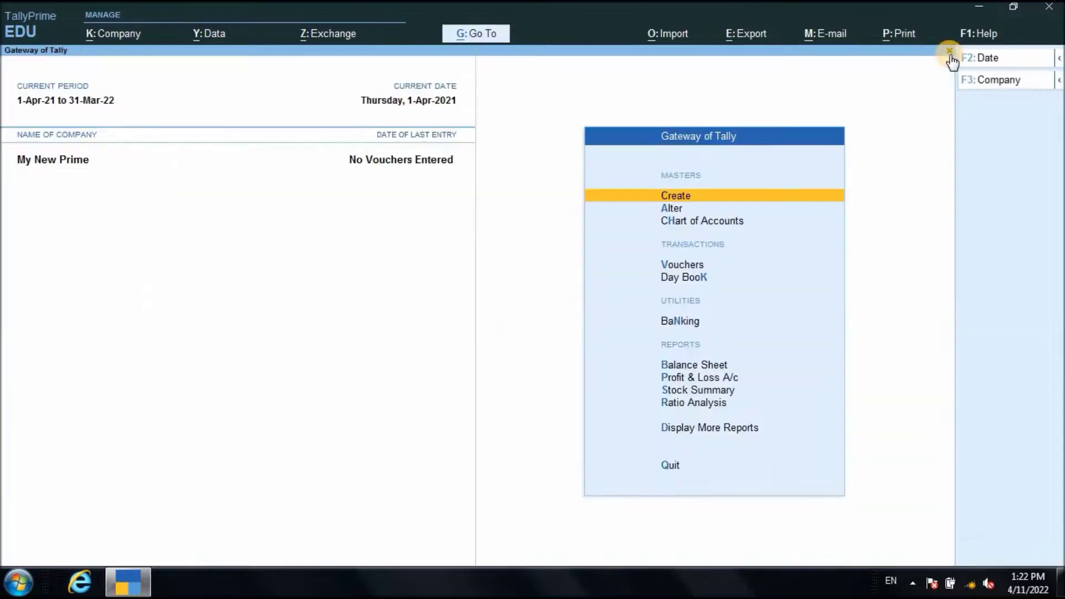
Reopen the company features of My New Prime
left_click(115, 35)
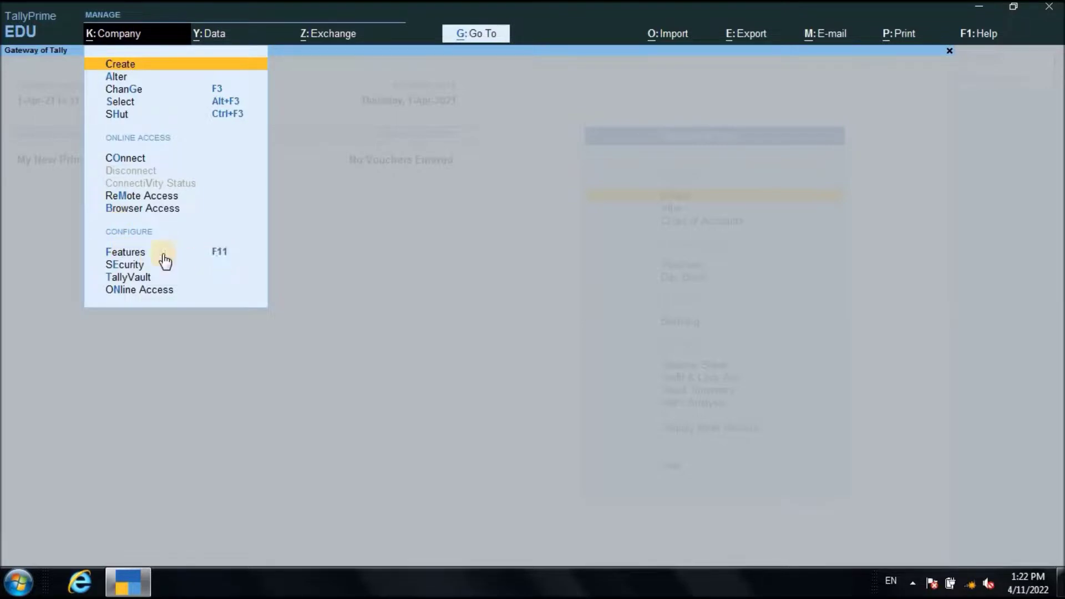
left_click(137, 257)
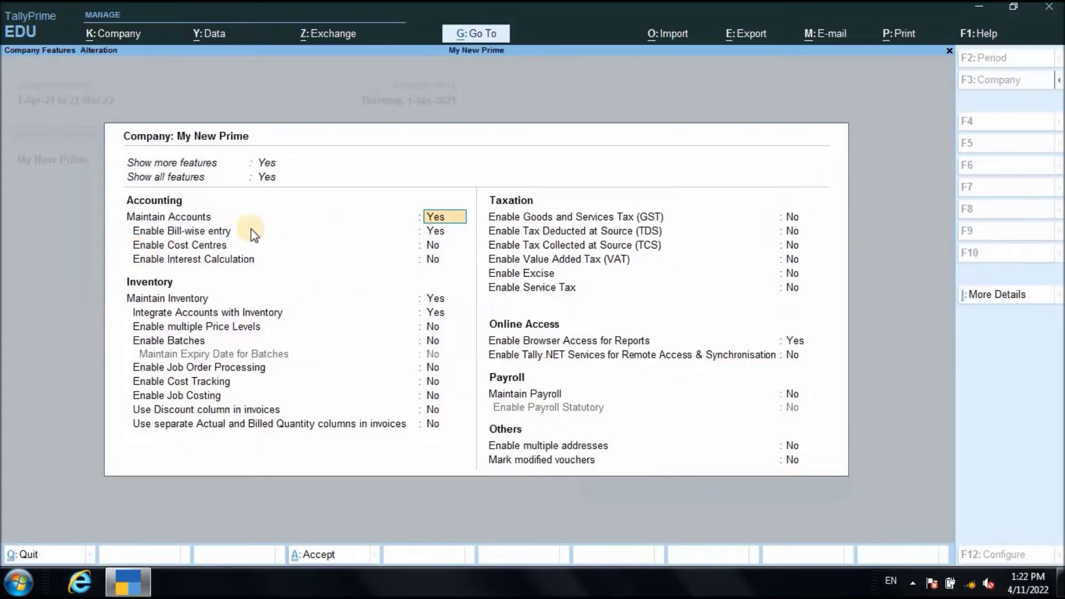